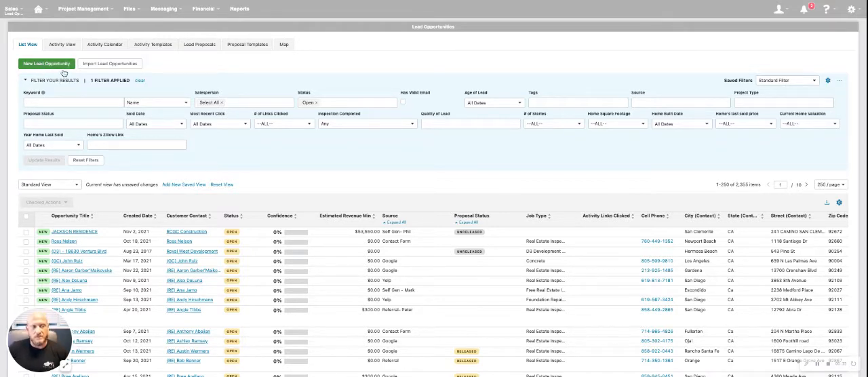
Start a new lead opportunity and browse the list of existing contacts without choosing one
left_click(38, 65)
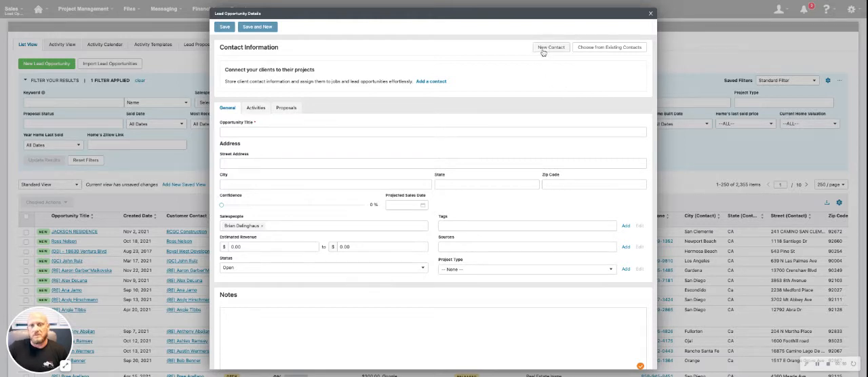
left_click(602, 52)
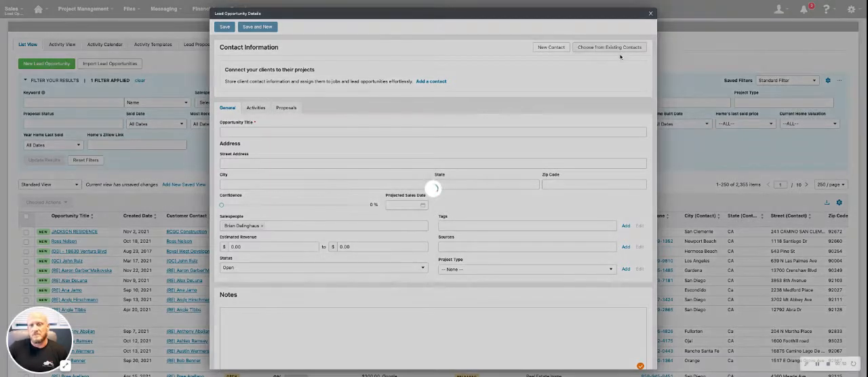
scroll(372, 135, "down", 3)
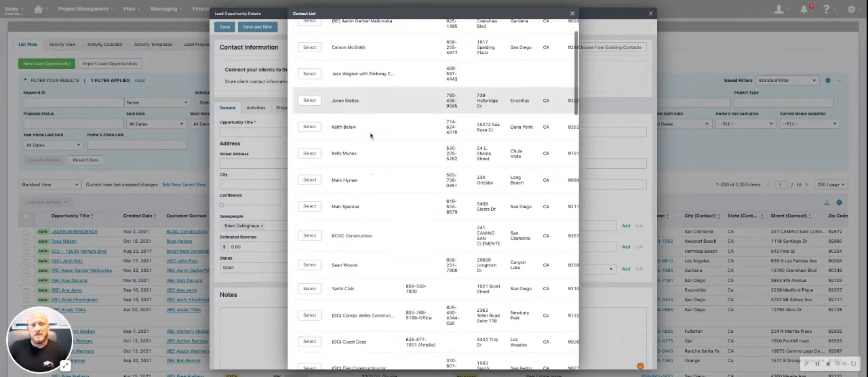
scroll(373, 136, "up", 3)
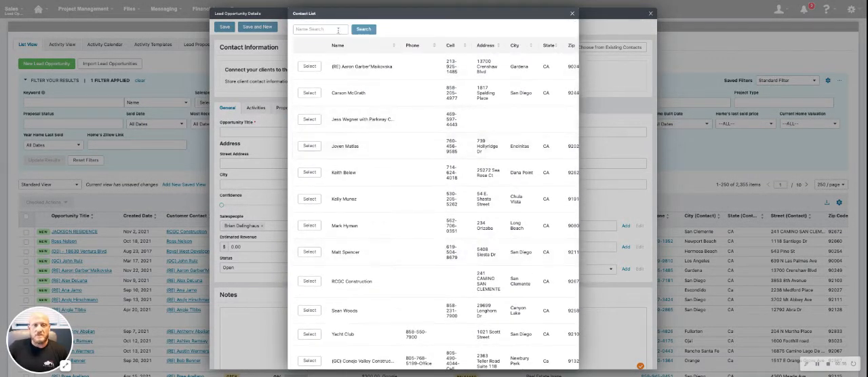
left_click(571, 14)
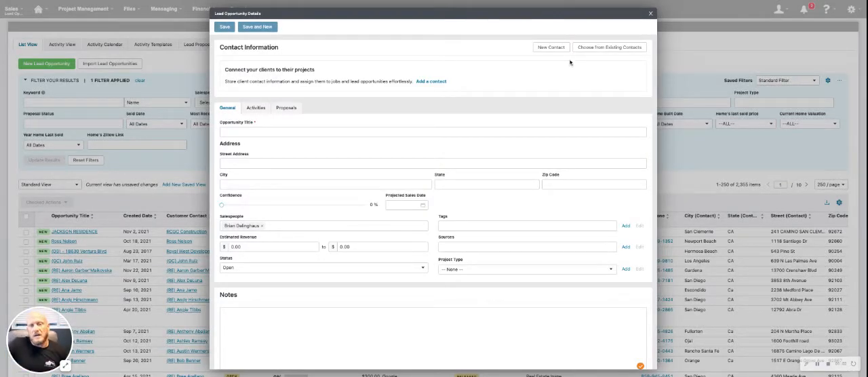
Look over the new customer contact form and its email entry fields, then leave it without saving a contact
left_click(550, 48)
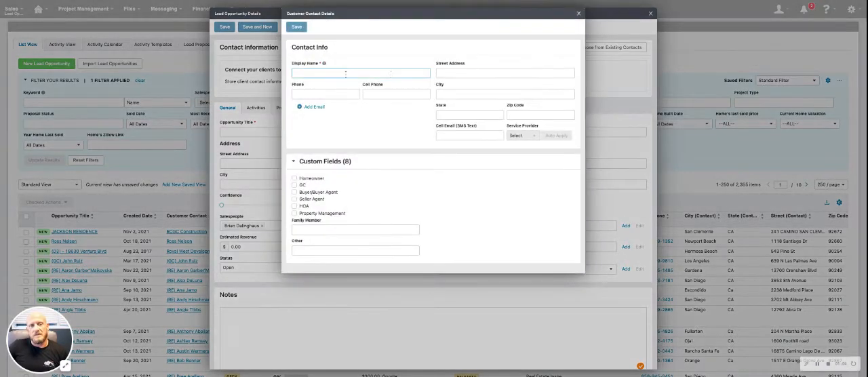
left_click(492, 74)
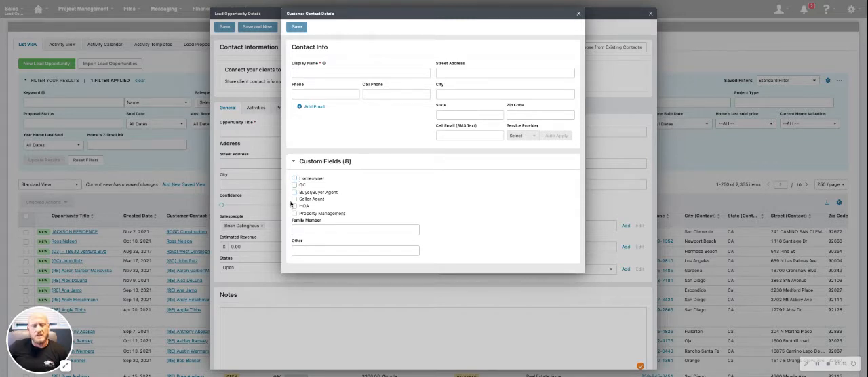
left_click(311, 108)
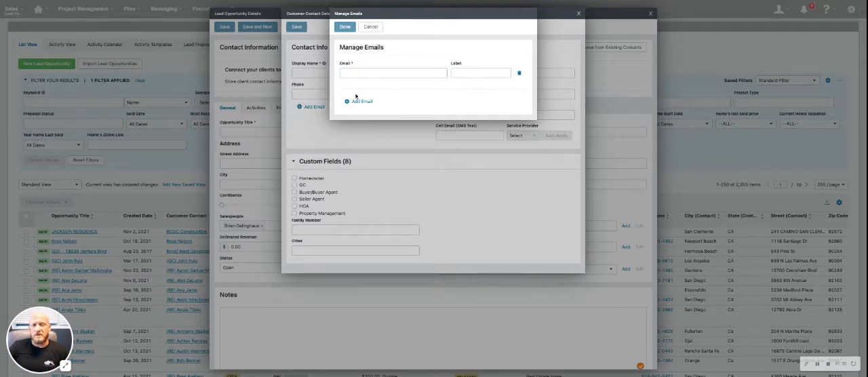
left_click(371, 28)
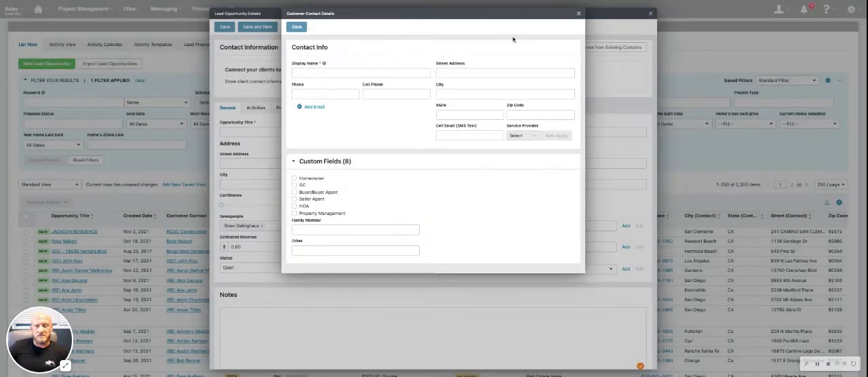
left_click(579, 16)
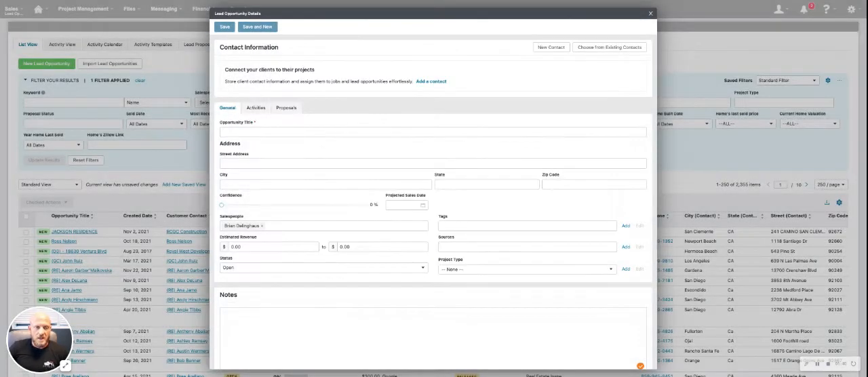
Attach the first contact in the existing contacts list to the lead opportunity
left_click(446, 130)
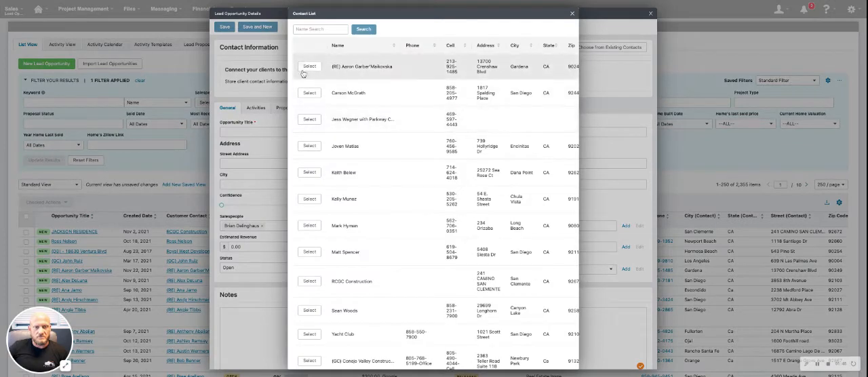
left_click(309, 68)
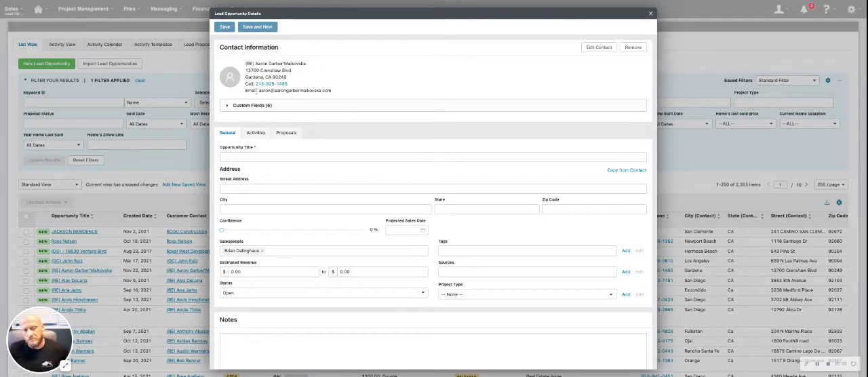
left_click(266, 190)
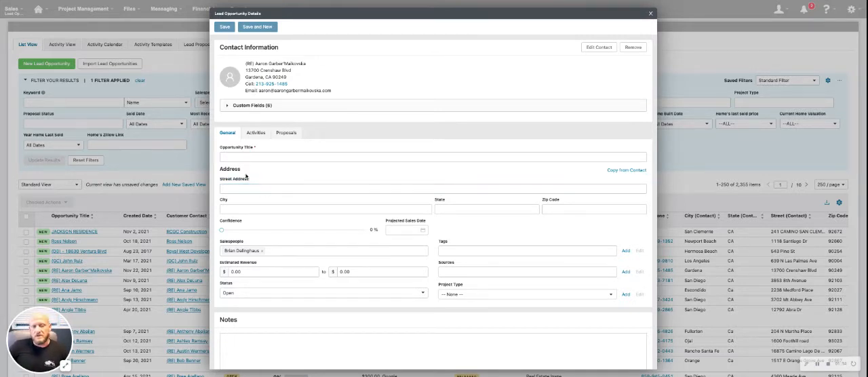
Fill in the opportunity title with the contact's full name copied from the contact information, without the (RE) prefix
left_click(235, 157)
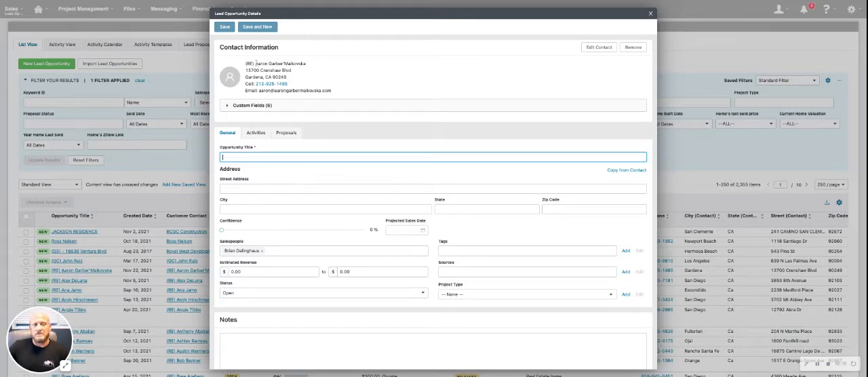
left_click_drag(256, 64, 305, 64)
key("ctrl+c")
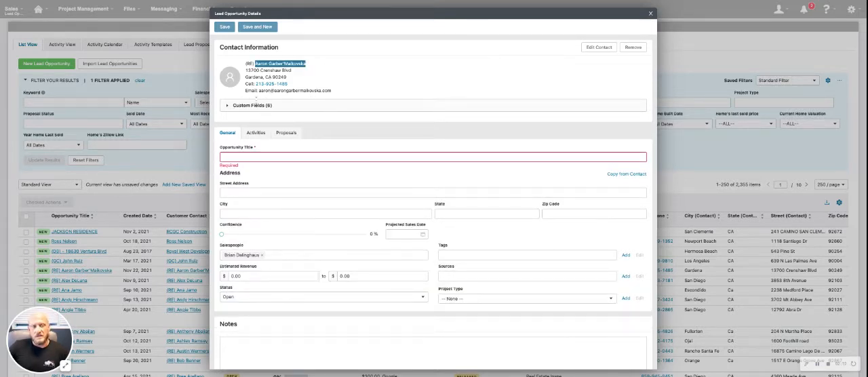
left_click(240, 156)
key("ctrl+v")
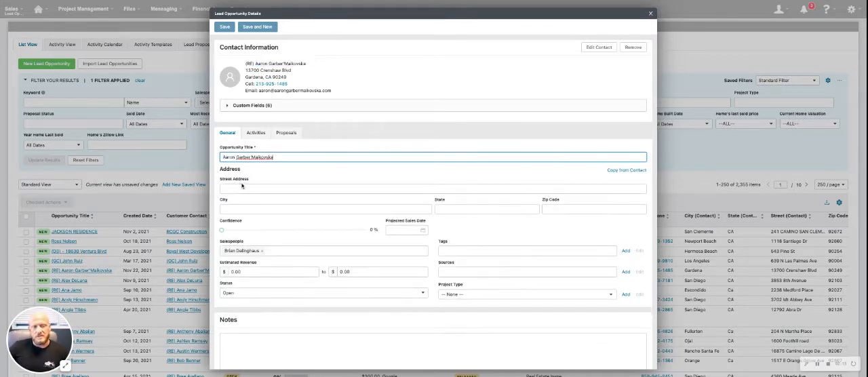
Try a confidence of 92%, return it to 0%, and fill in the opportunity's address by copying it from the contact
left_click(241, 187)
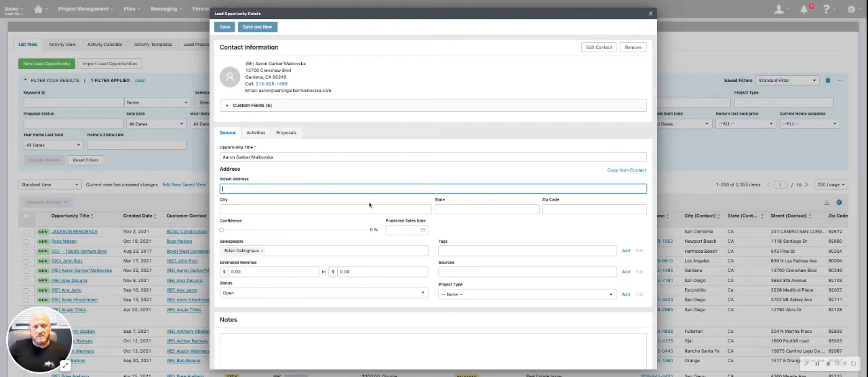
key("Tab")
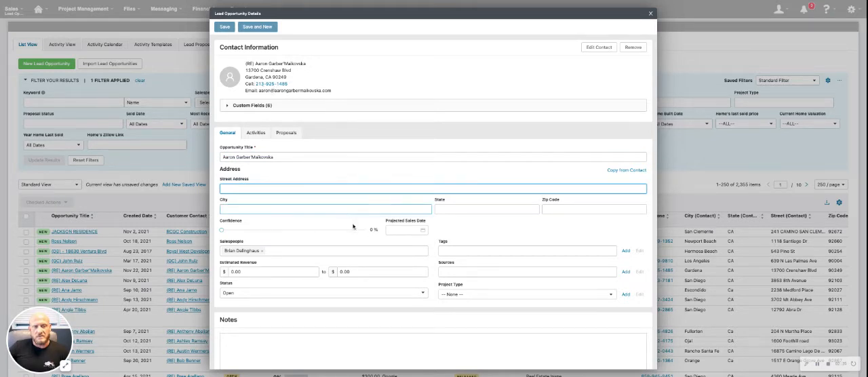
left_click(352, 229)
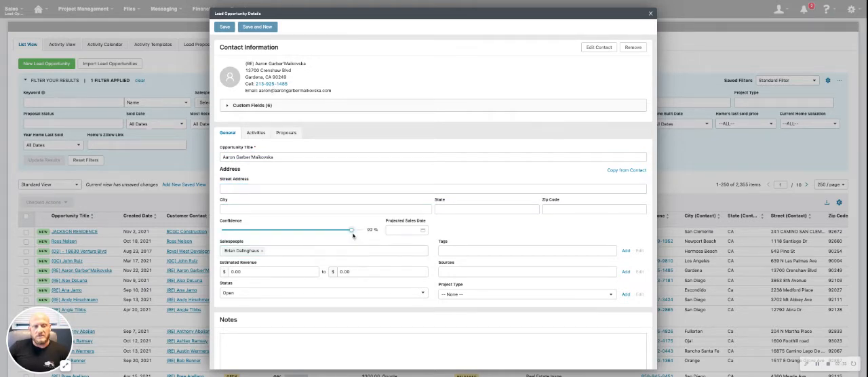
left_click_drag(350, 232, 224, 231)
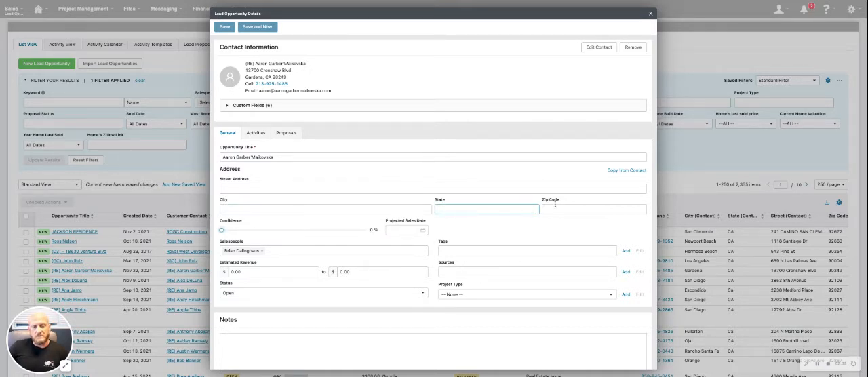
left_click(622, 174)
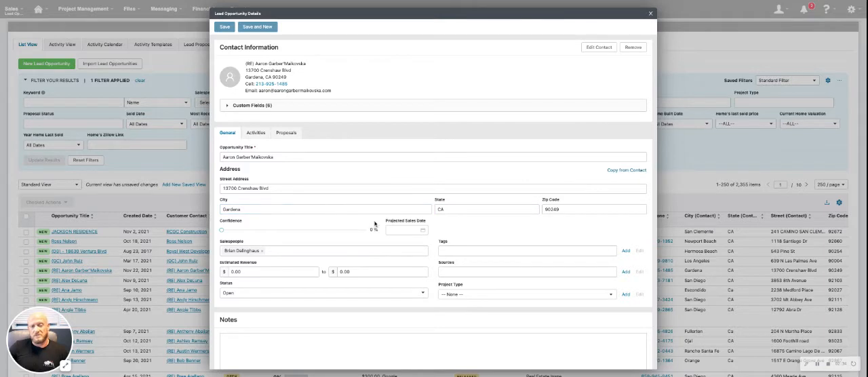
Look over the estimated revenue range and the list of assignable salespeople, keeping the current salesperson
left_click(369, 270)
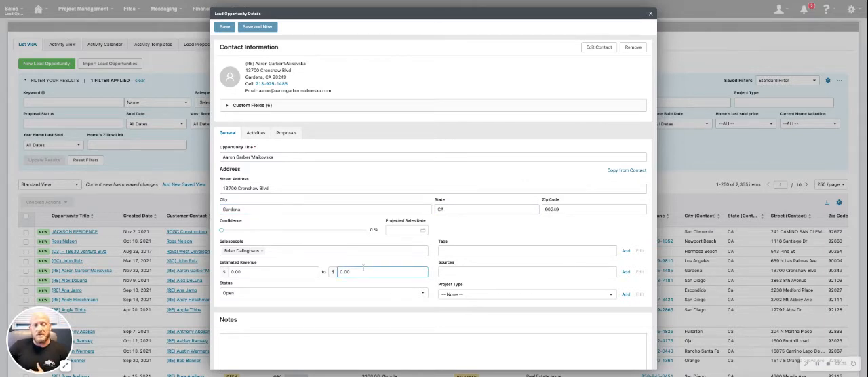
left_click(335, 285)
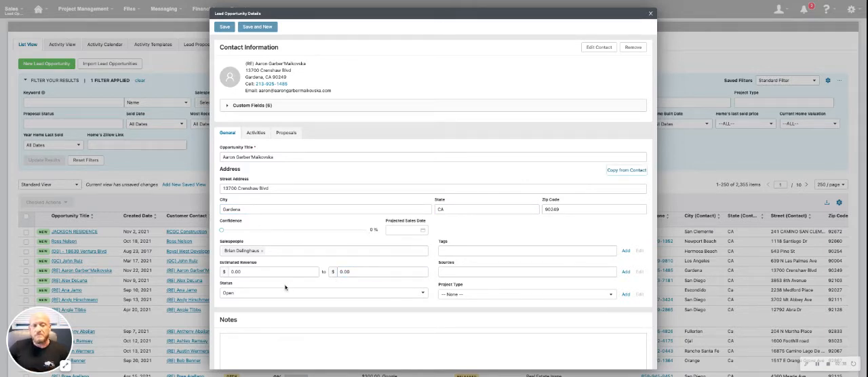
left_click(286, 251)
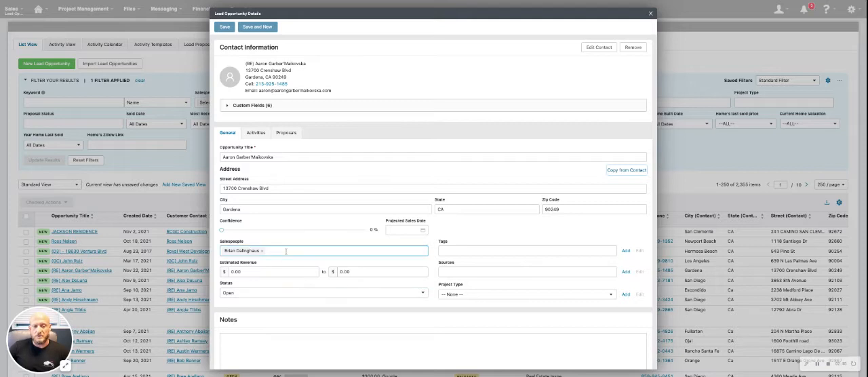
left_click(283, 251)
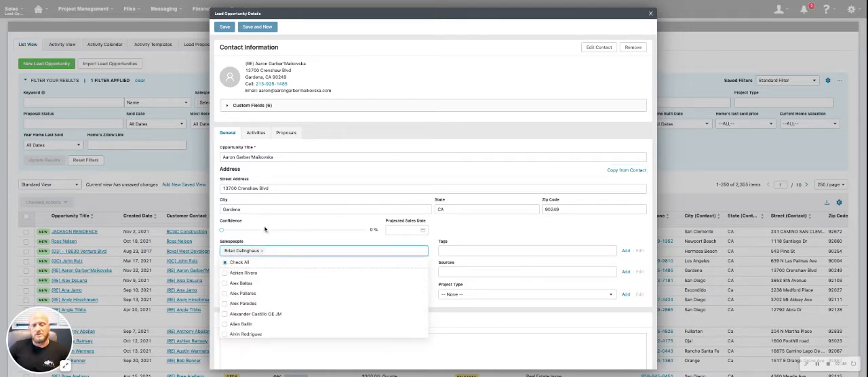
left_click(262, 241)
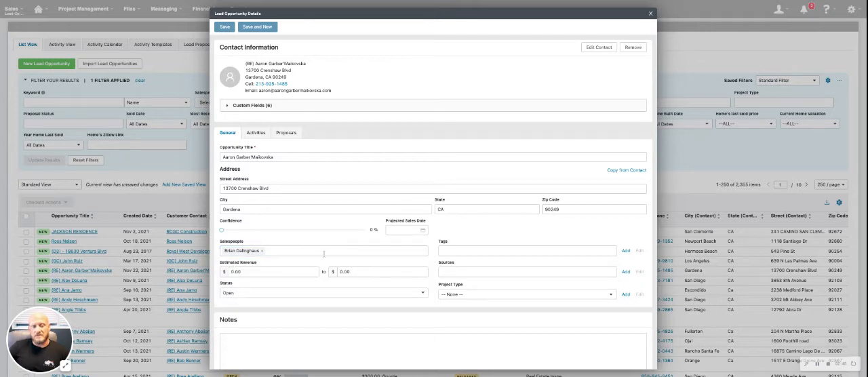
left_click(366, 269)
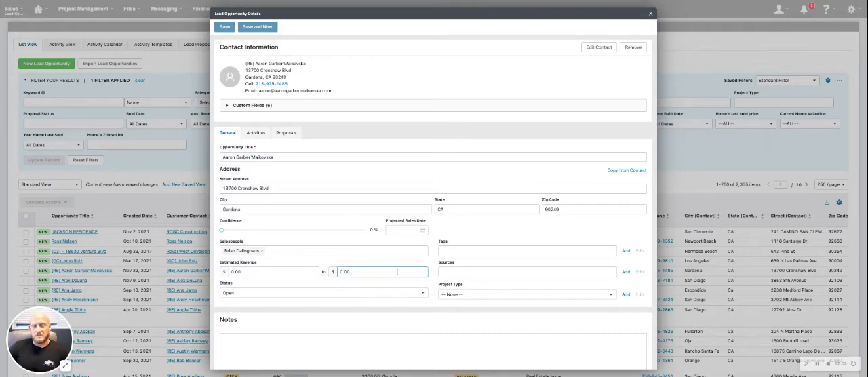
Set the lead's source to Google and look at the available tags without assigning any
left_click(476, 272)
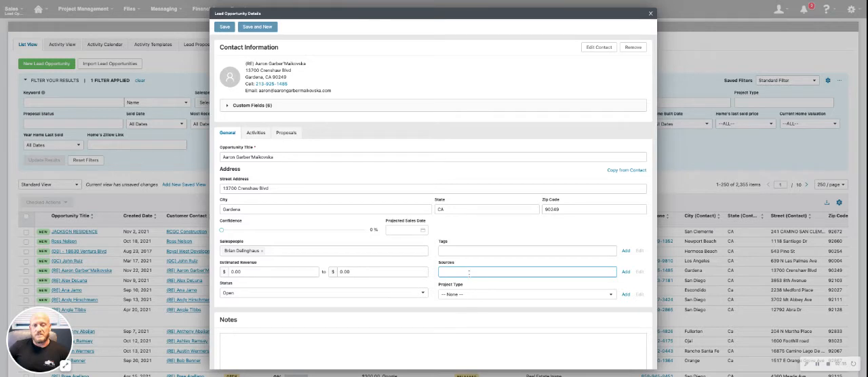
left_click(468, 272)
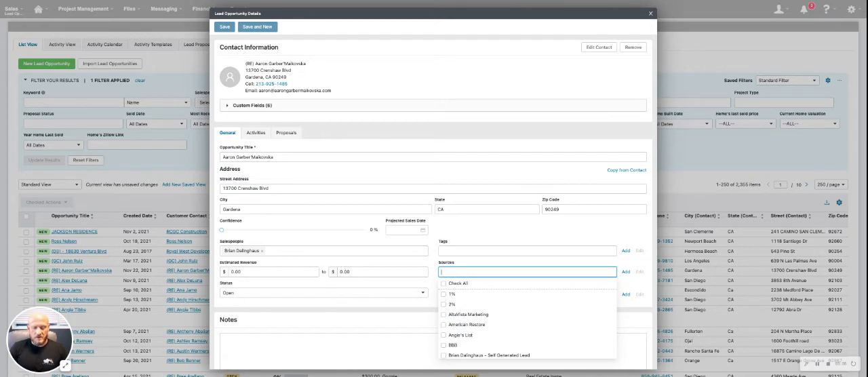
type("goog")
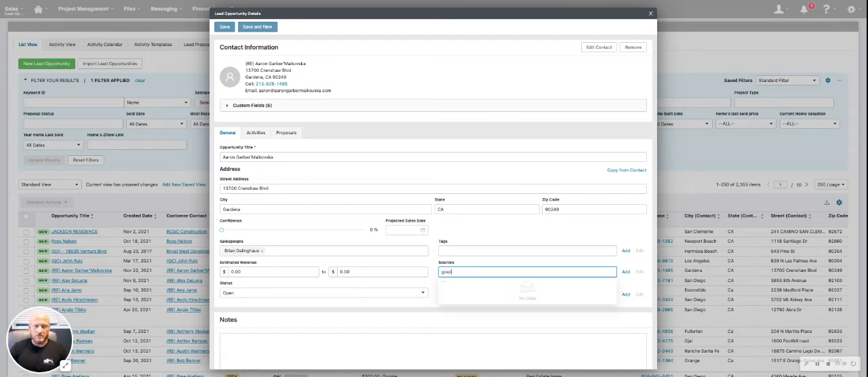
key("BackSpace")
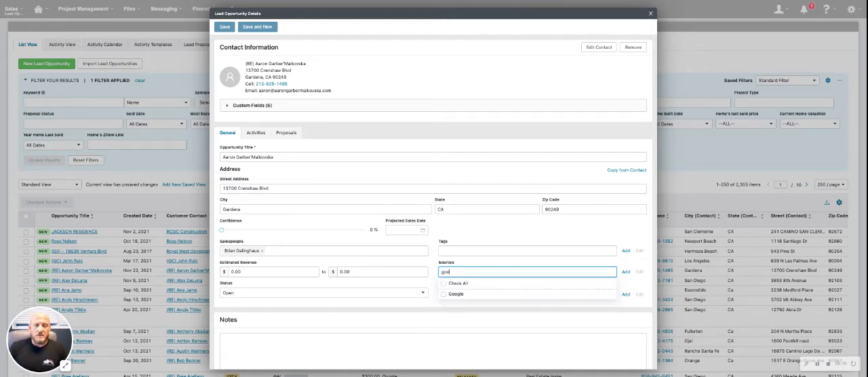
left_click(465, 294)
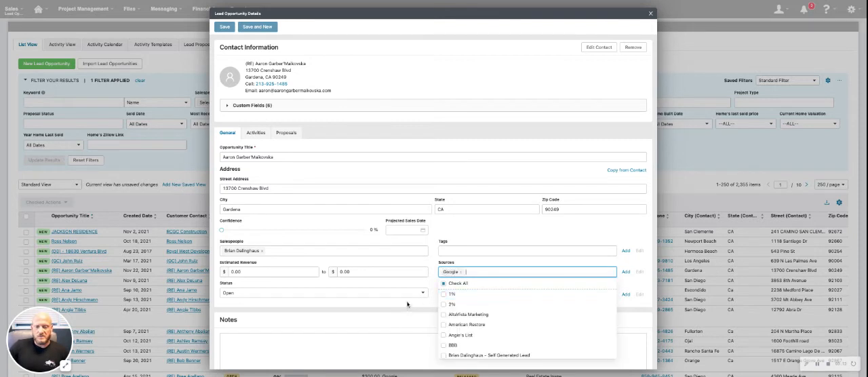
left_click(466, 250)
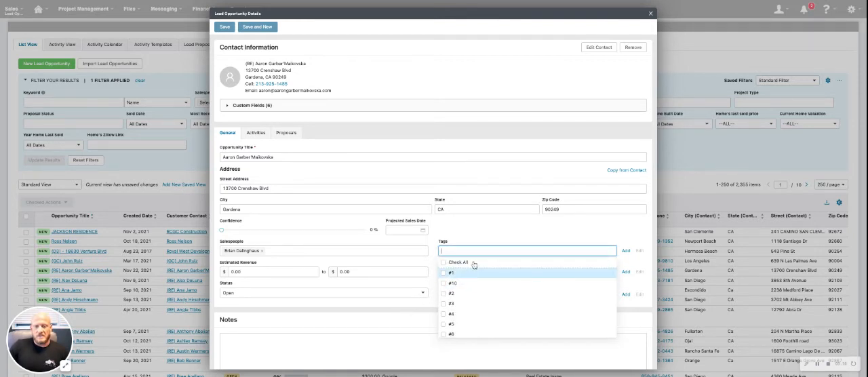
left_click(503, 240)
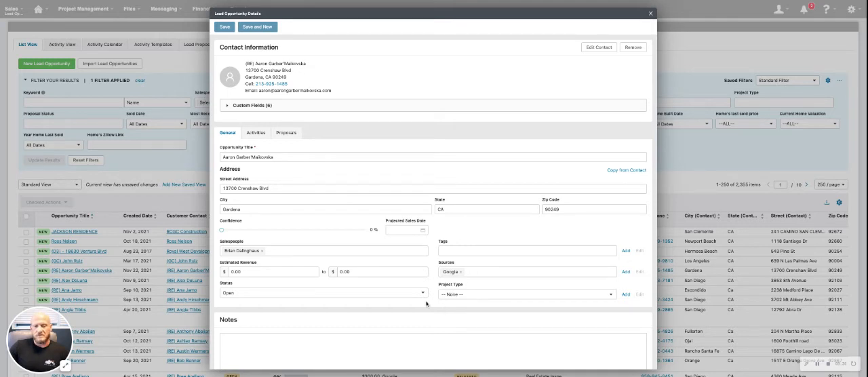
Set the project type to Foundation Repair - Residential and close the lead opportunity form
left_click(466, 294)
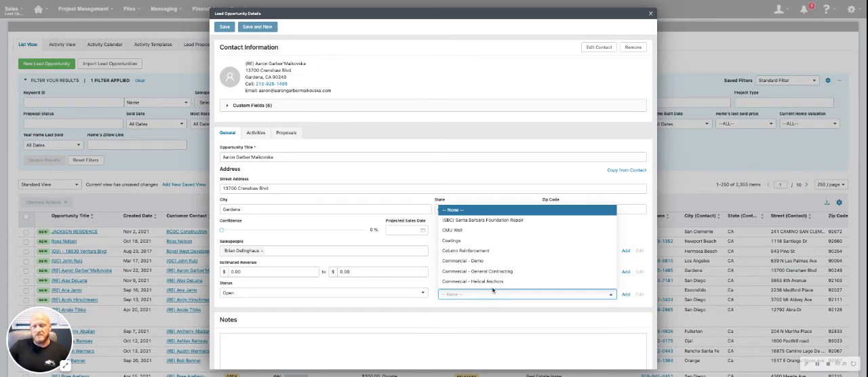
scroll(490, 275, "down", 1)
scroll(490, 272, "down", 5)
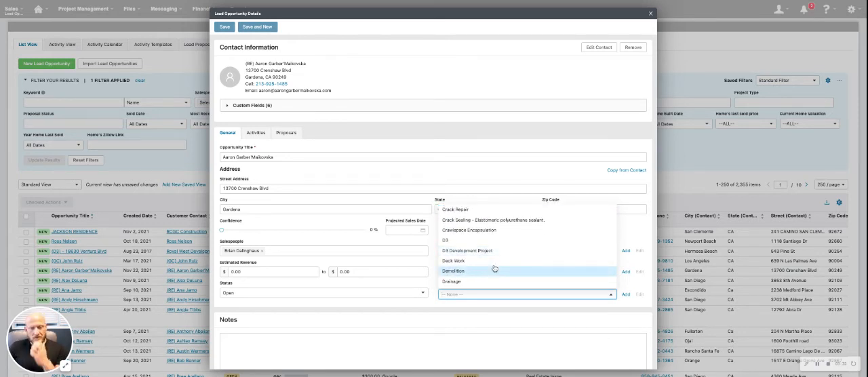
scroll(490, 270, "up", 8)
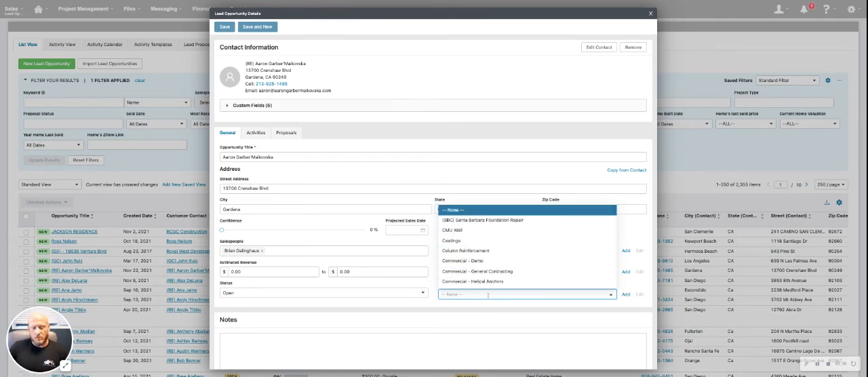
type("found")
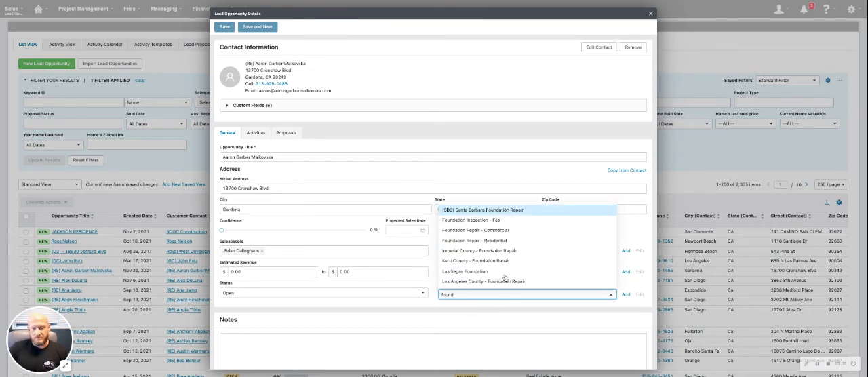
left_click(478, 241)
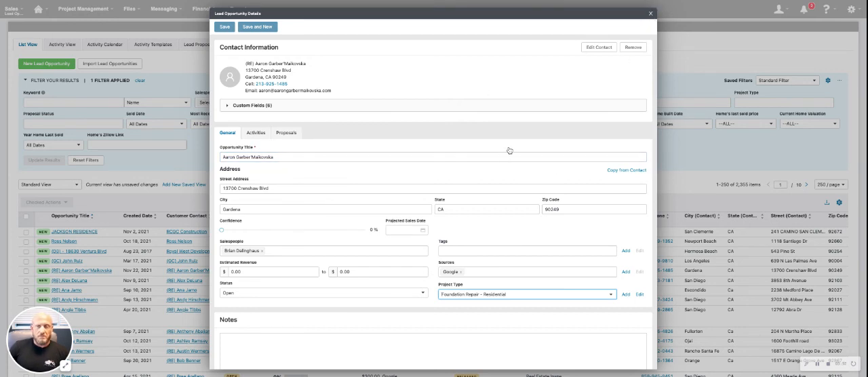
key("Escape")
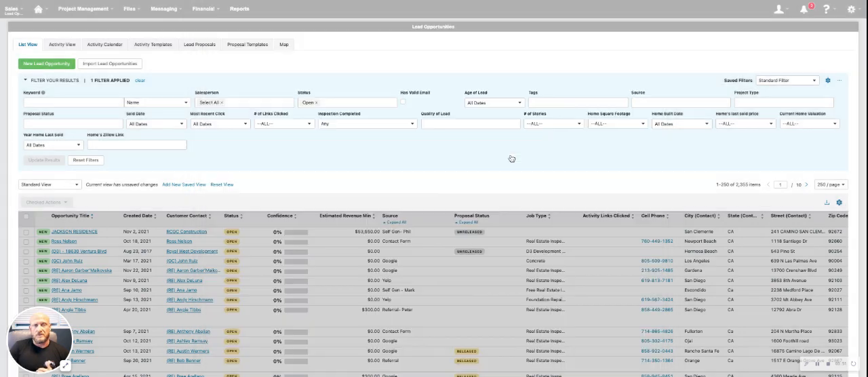